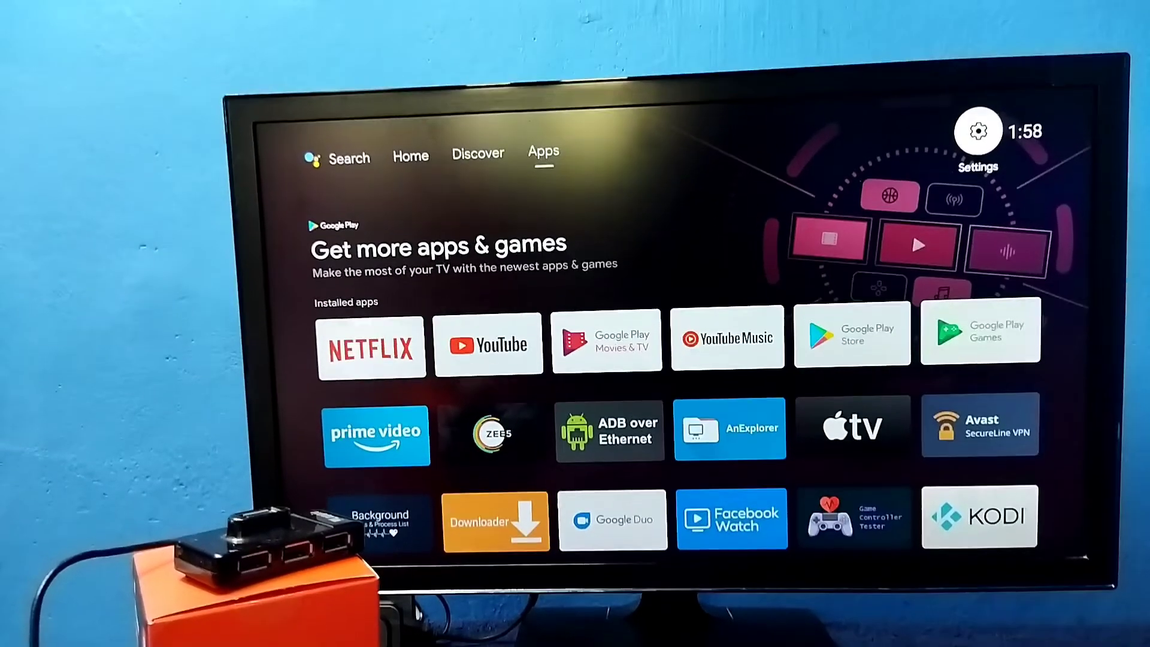
- Go from the home screen settings gear to Device Preferences > Storage
key("Left")
key("Right")
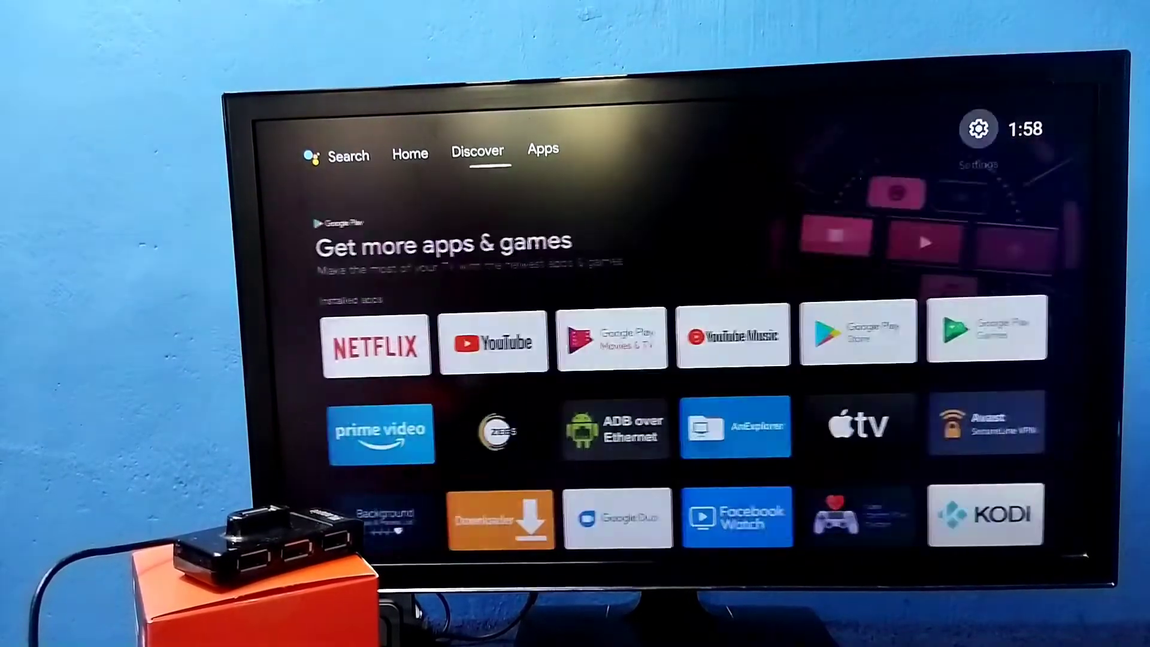
key("Up")
key("Return")
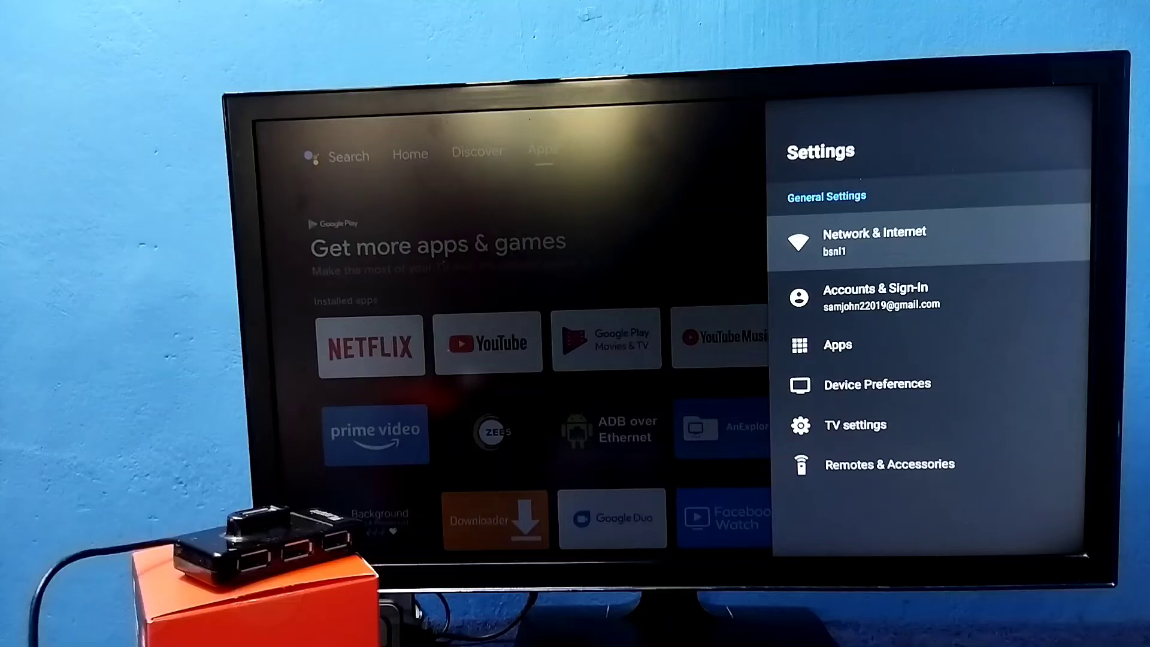
key("Down")
key("Down")
key("Down")
key("Return")
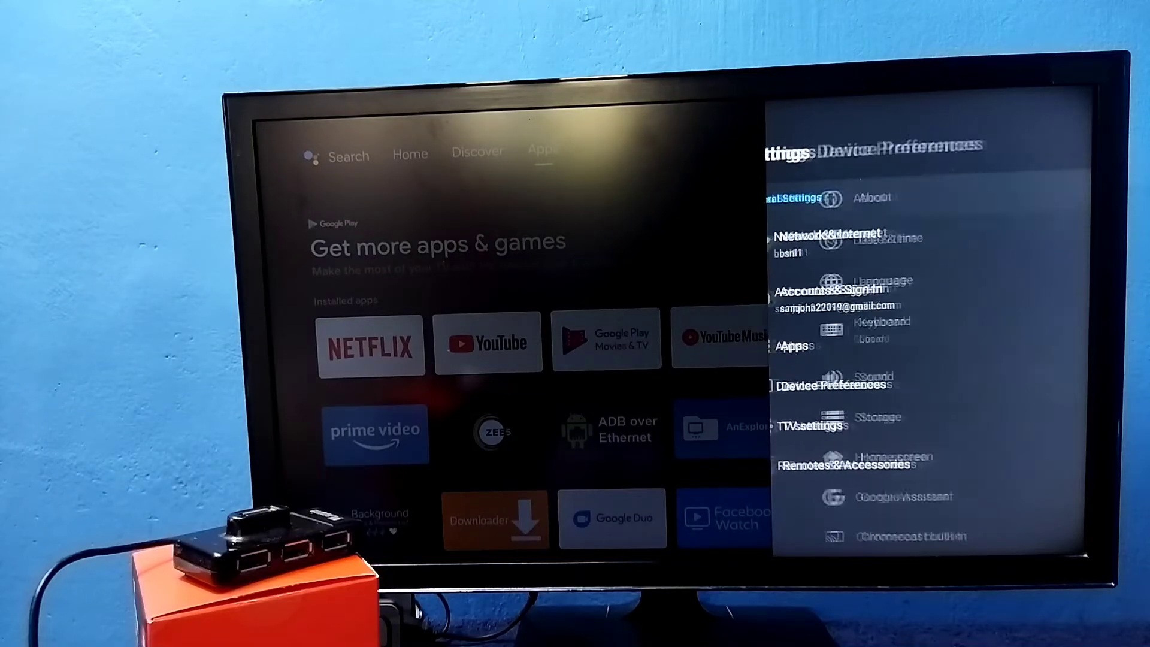
key("Down")
key("Down")
key("Down")
key("Down")
key("Down")
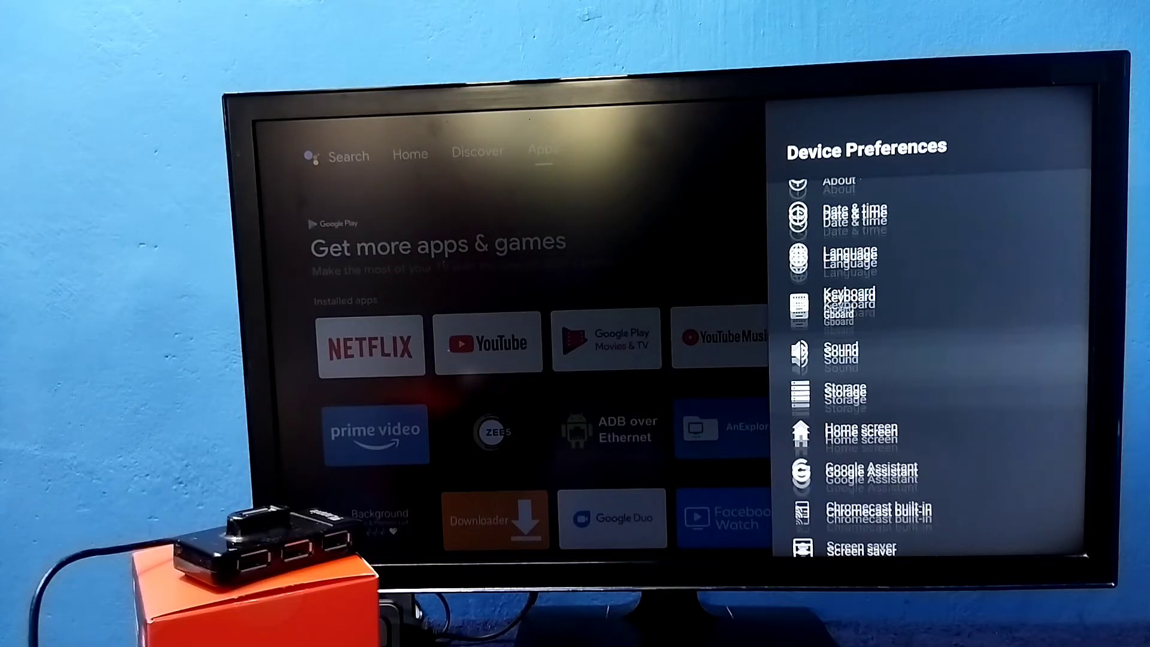
key("Down")
key("Return")
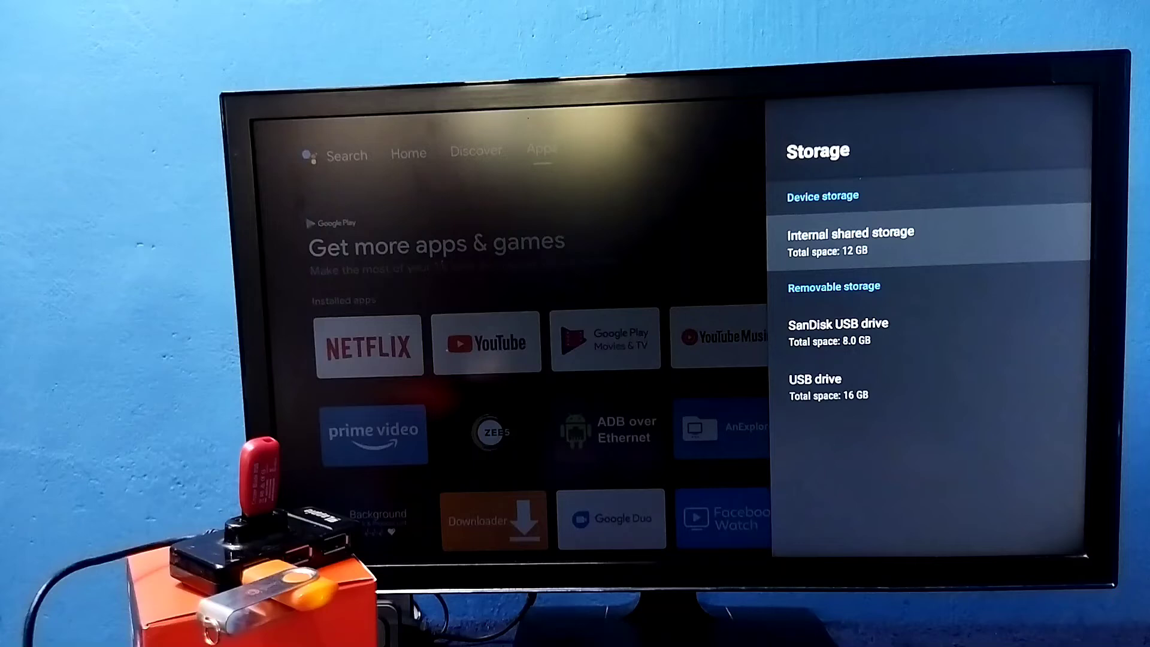
- Pick the 16 GB USB drive from the removable drives list and choose Eject
key("Down")
key("Down")
key("Up")
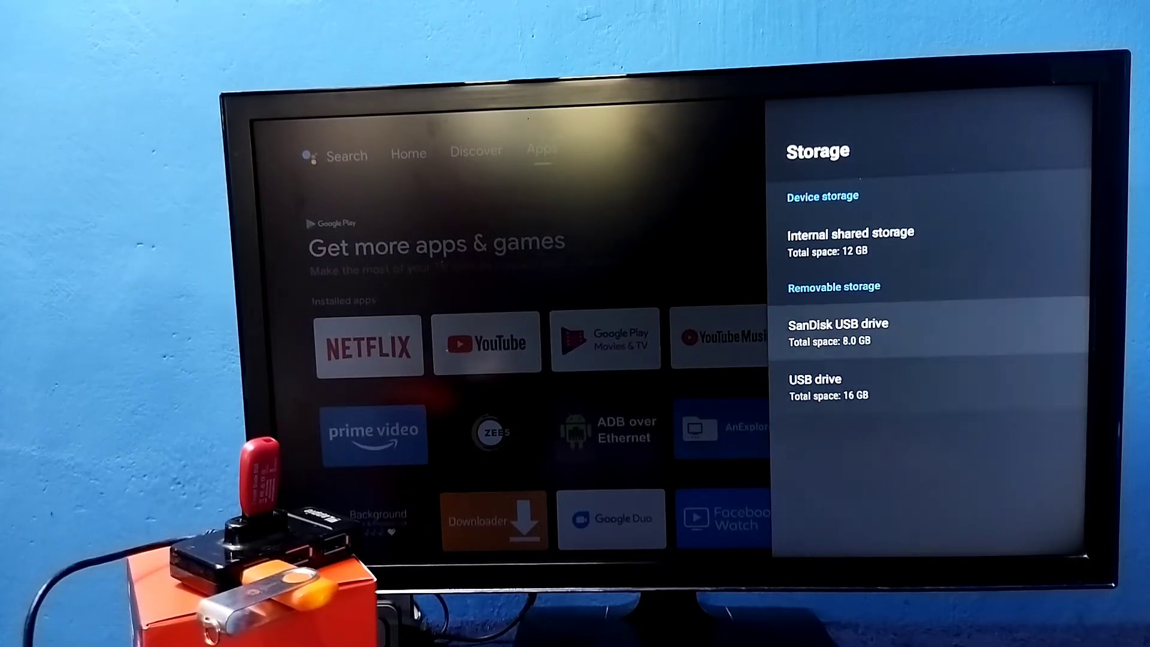
key("Down")
key("Up")
key("Down")
key("Up")
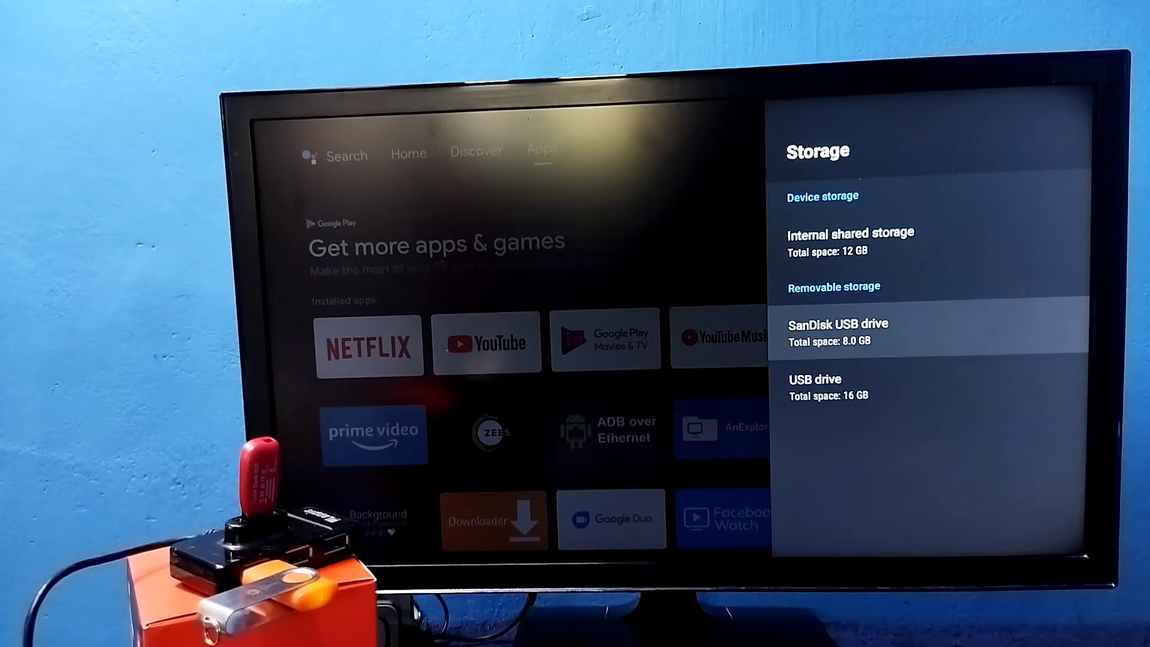
key("Down")
key("Up")
key("Down")
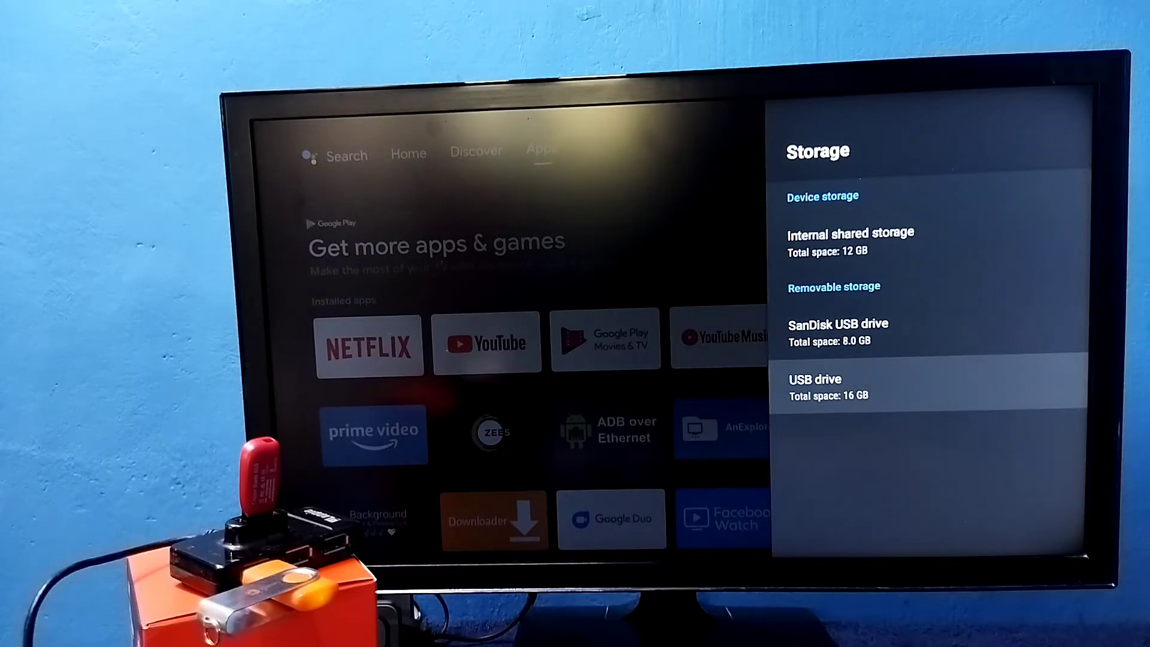
key("Return")
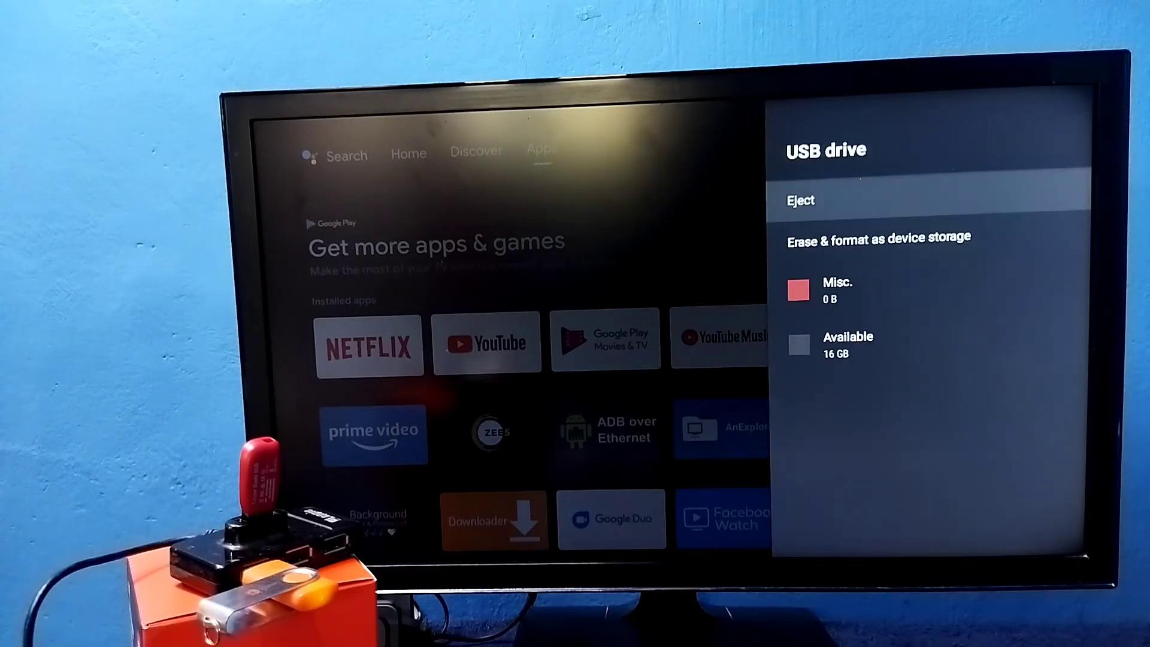
key("Return")
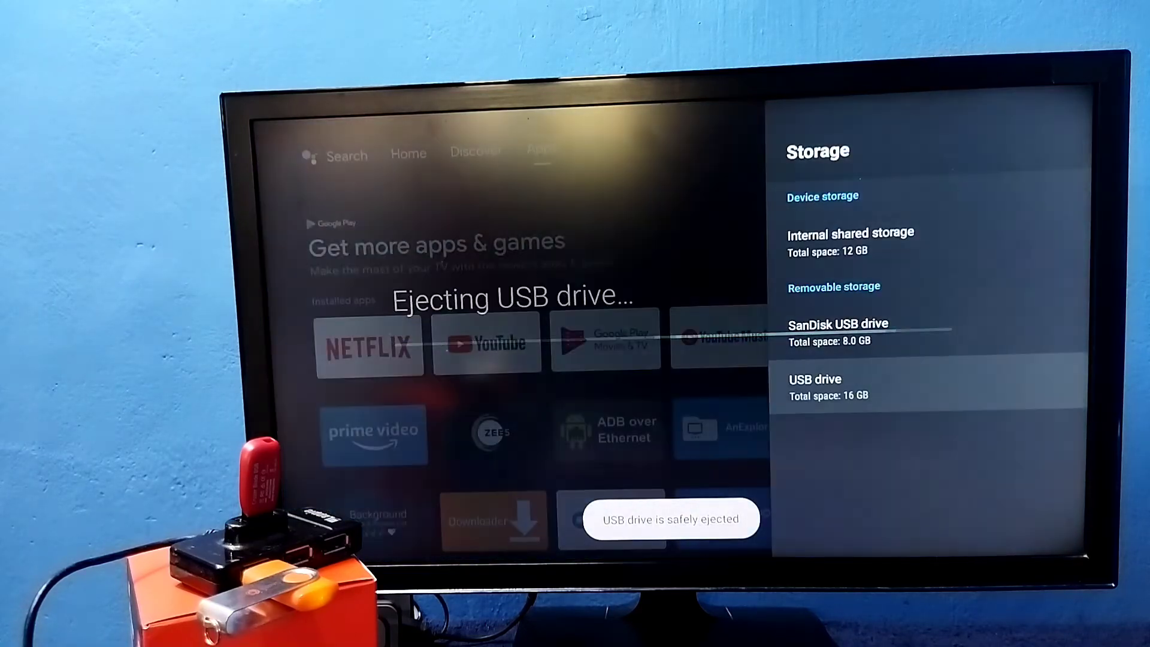
- Pick the 8.0 GB SanDisk USB drive from the Storage list and choose Eject
key("Up")
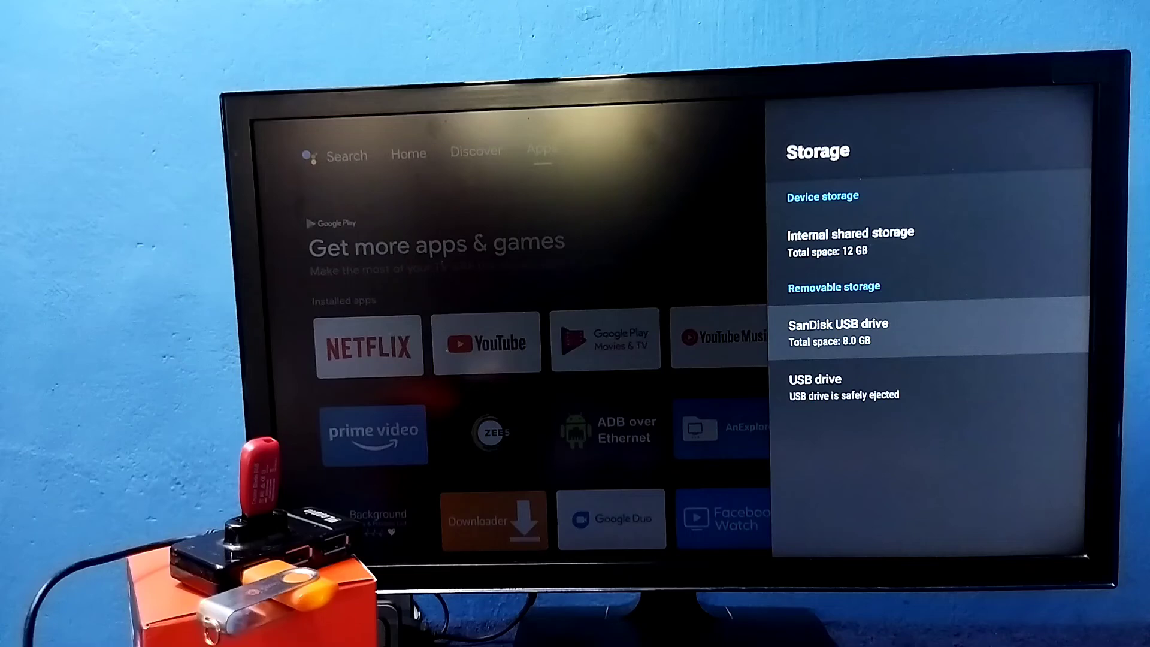
key("Return")
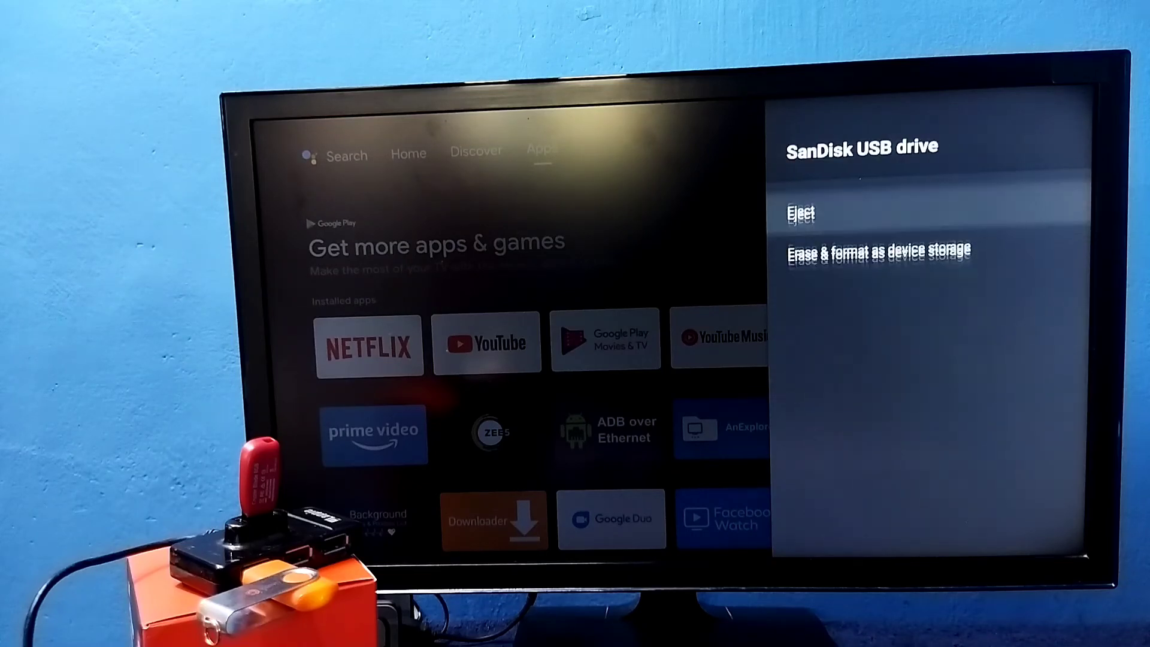
key("Return")
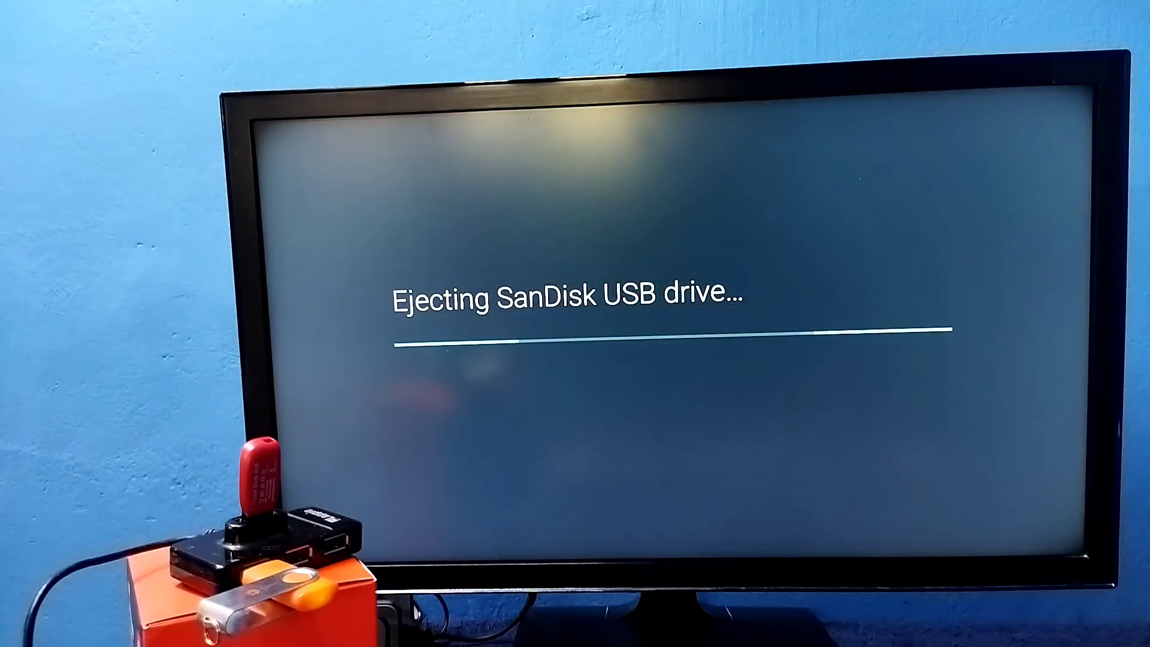